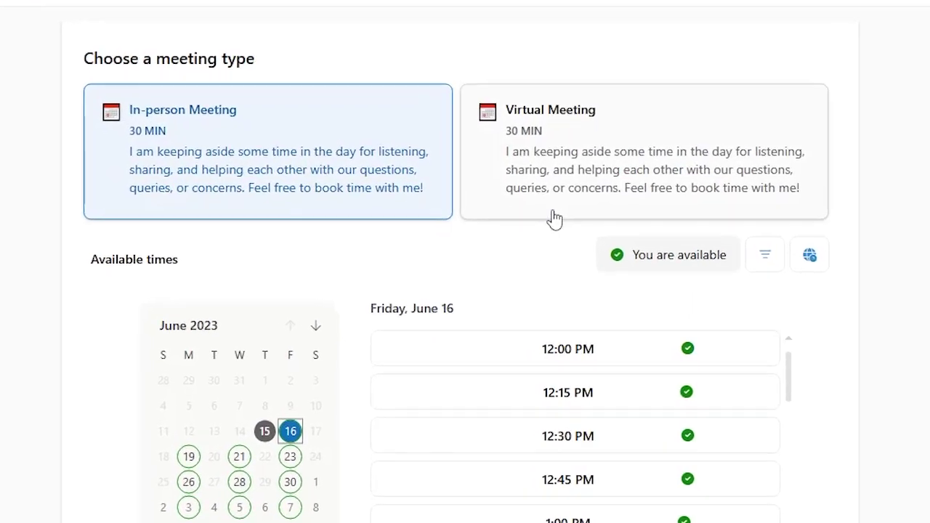
Step: Preview the Virtual Meeting's available times and browse ahead to the next month's dates
left_click(559, 211)
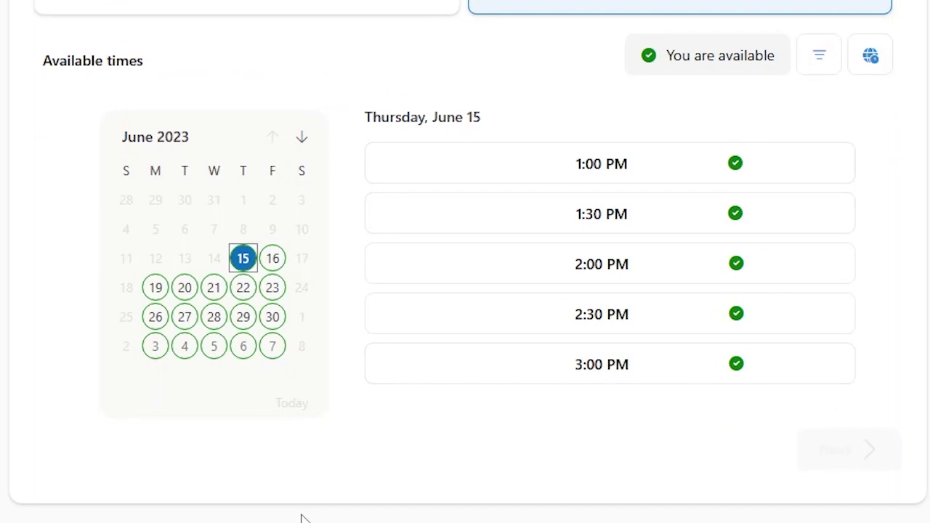
left_click(298, 127)
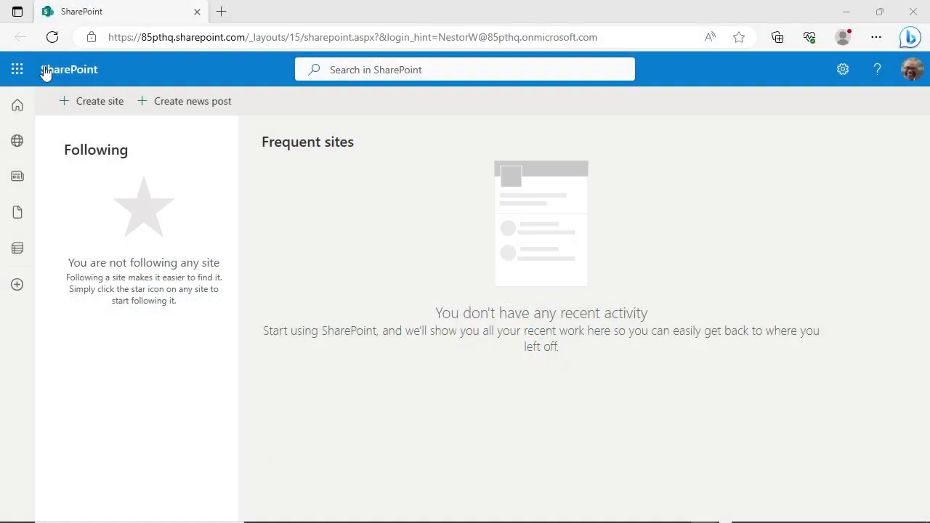
Step: Launch Bookings in a new tab from the SharePoint app launcher
left_click(18, 69)
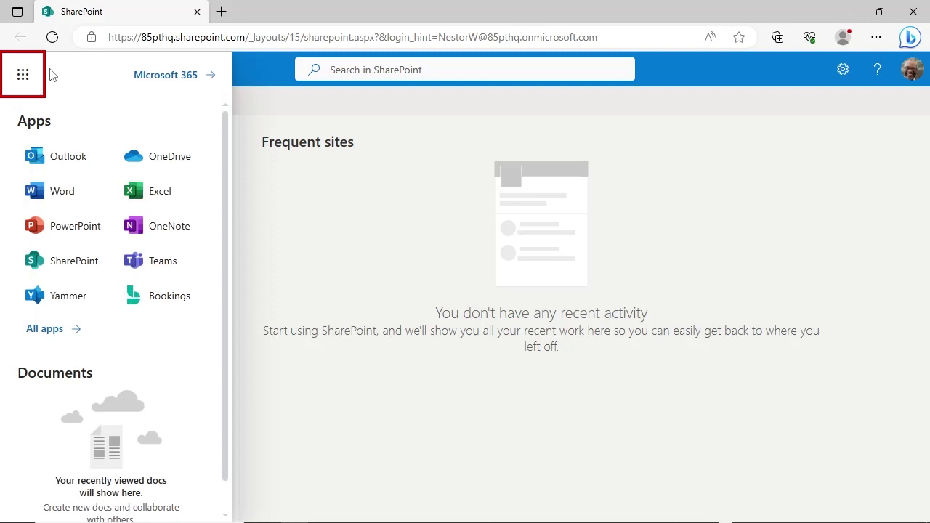
left_click(174, 304)
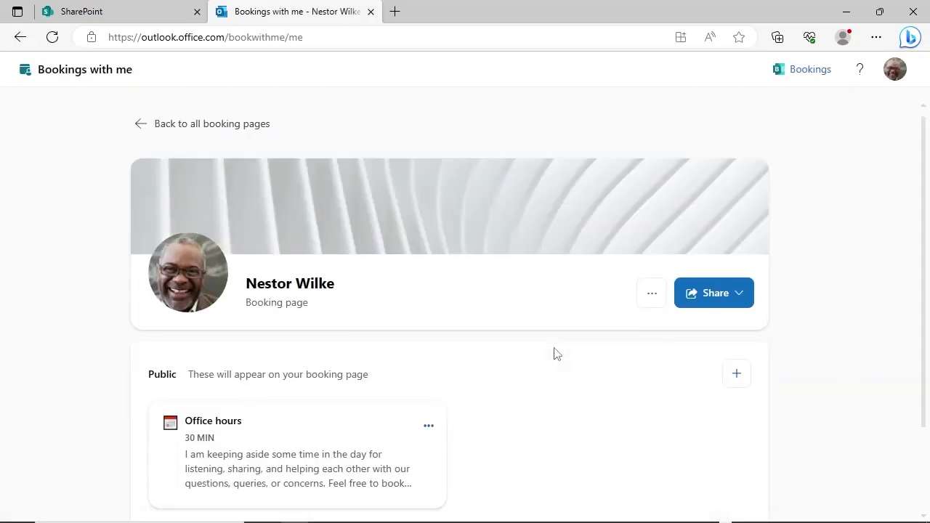
Step: Scroll down the Bookings with me page to the public Office hours meeting type
scroll(557, 353, "down", 2)
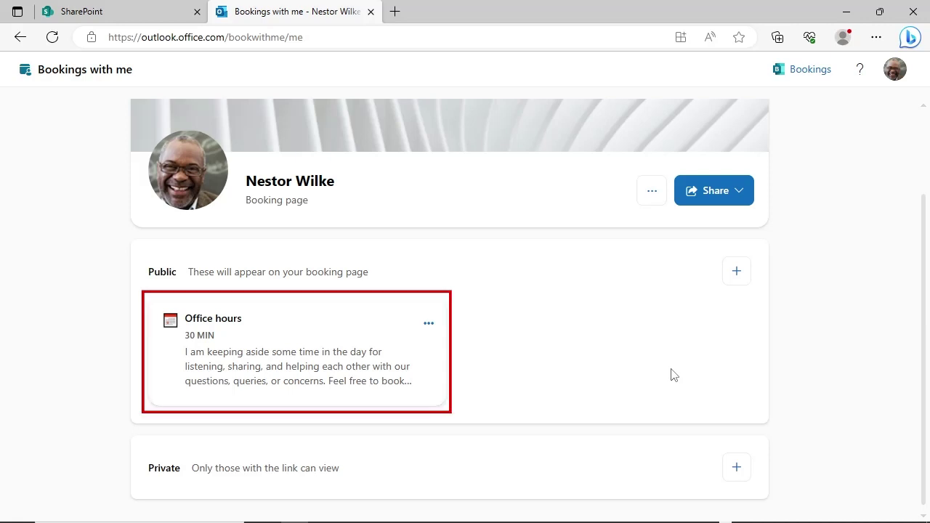
Step: Rename the Office hours meeting type to 'In-person Meeting'
left_click(202, 321)
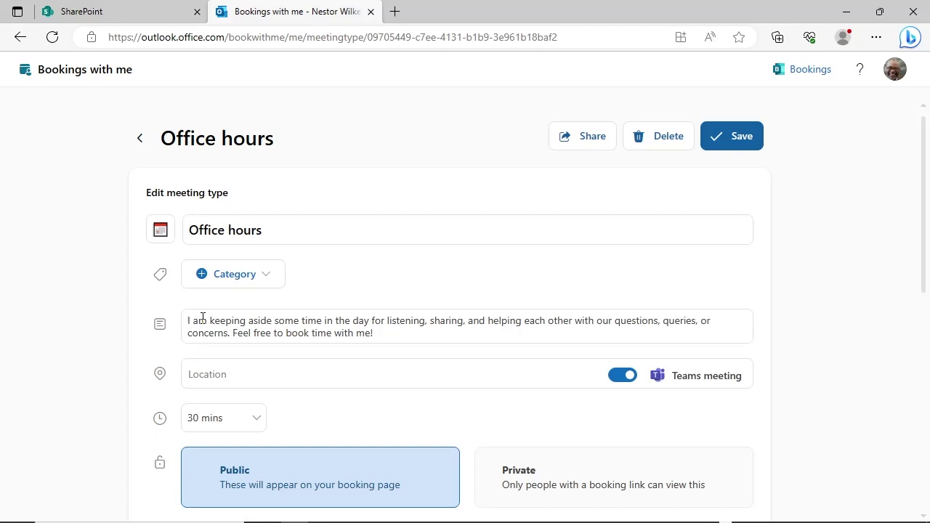
left_click(322, 230)
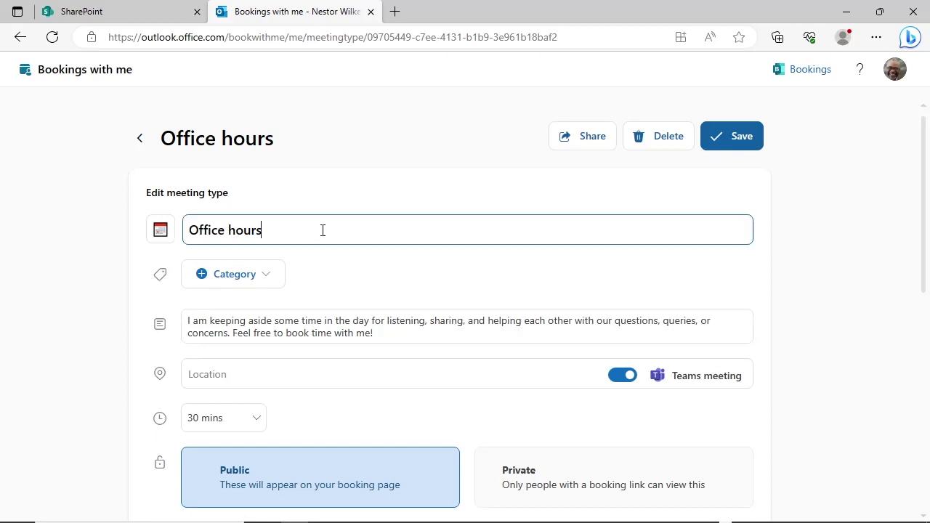
key("BackSpace")
key("BackSpace")
key("BackSpace")
key("BackSpace")
key("BackSpace")
key("BackSpace")
key("BackSpace")
key("BackSpace")
key("BackSpace")
key("BackSpace")
key("BackSpace")
key("BackSpace")
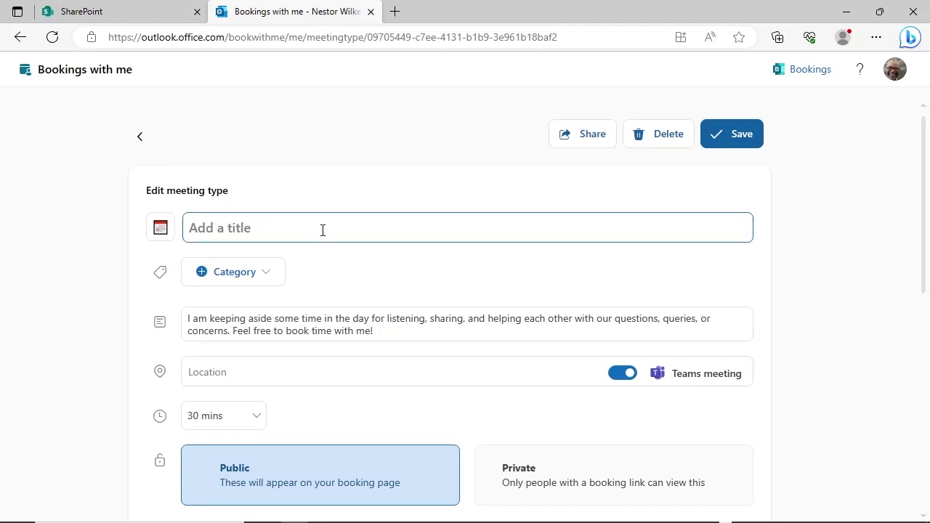
type("In-person ")
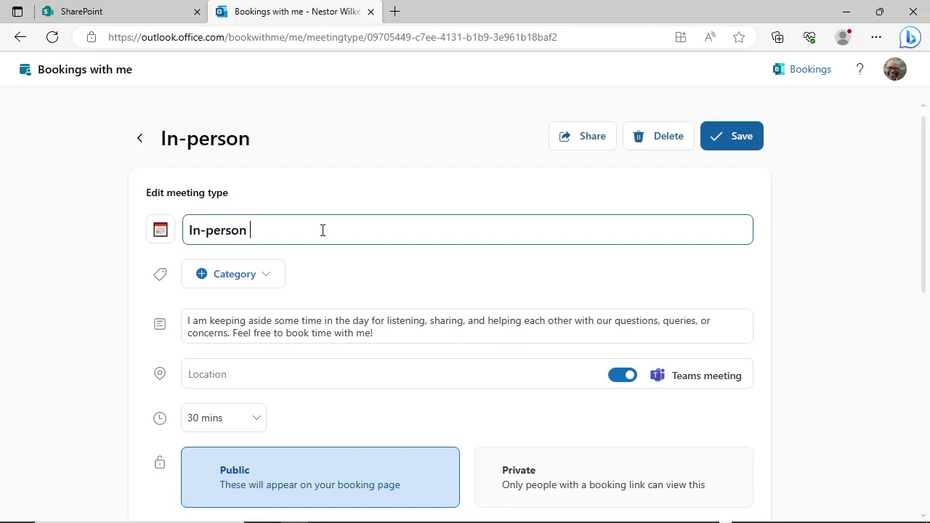
type("Meeting")
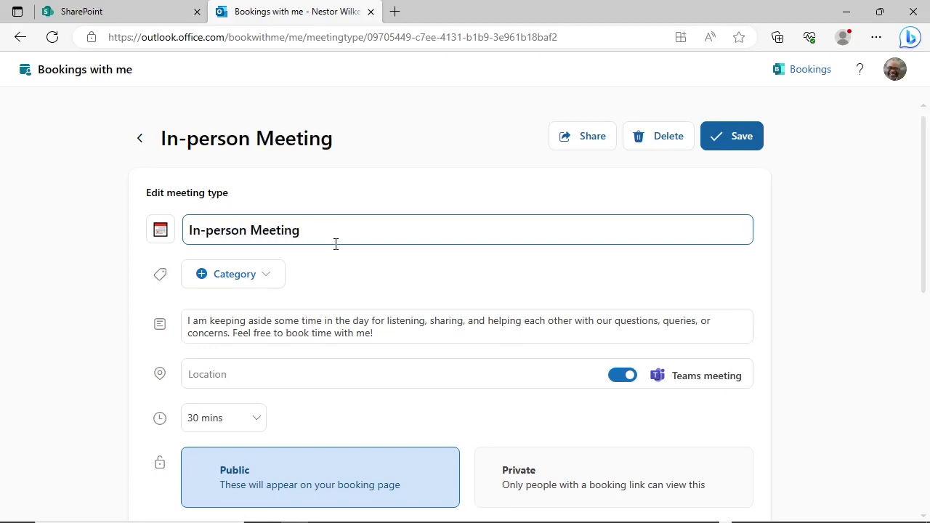
left_click(369, 293)
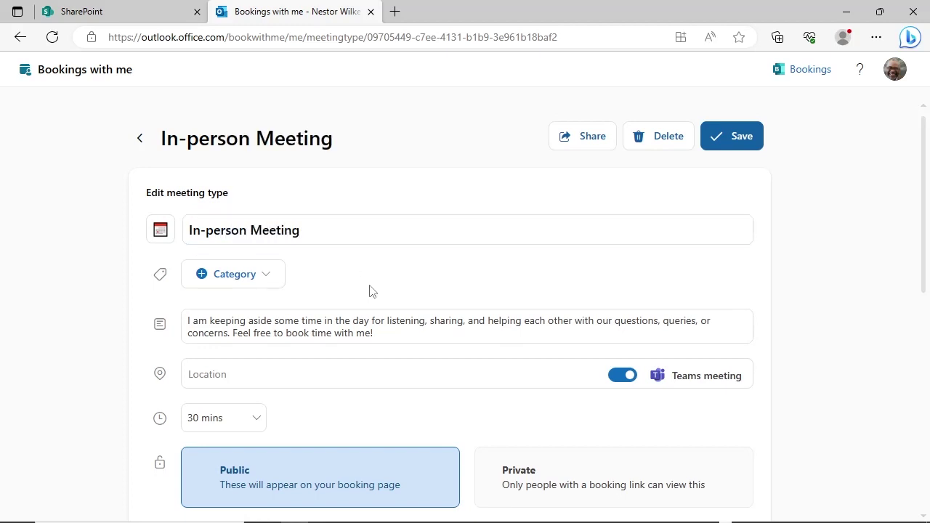
Step: Set the location to BEC 32 and turn off the Teams meeting option
scroll(341, 306, "down", 1)
left_click(313, 307)
type("BEC 32")
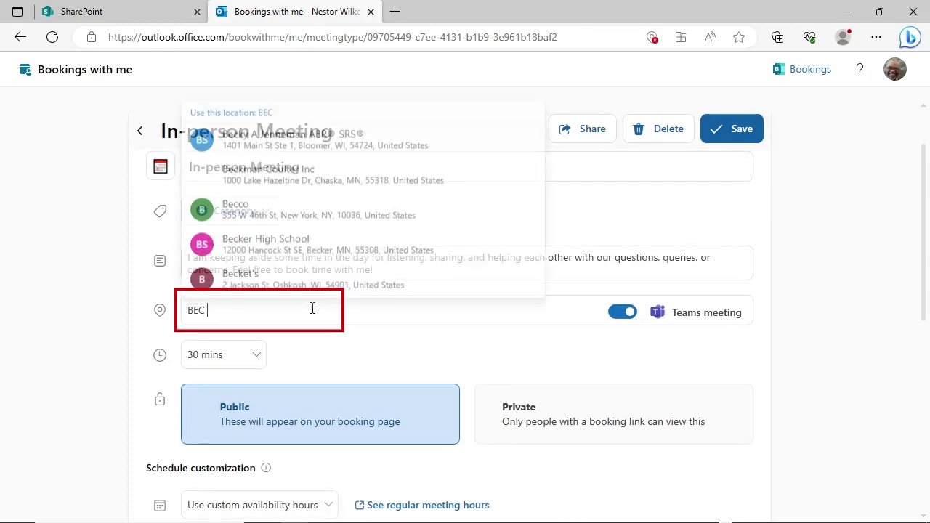
left_click(331, 346)
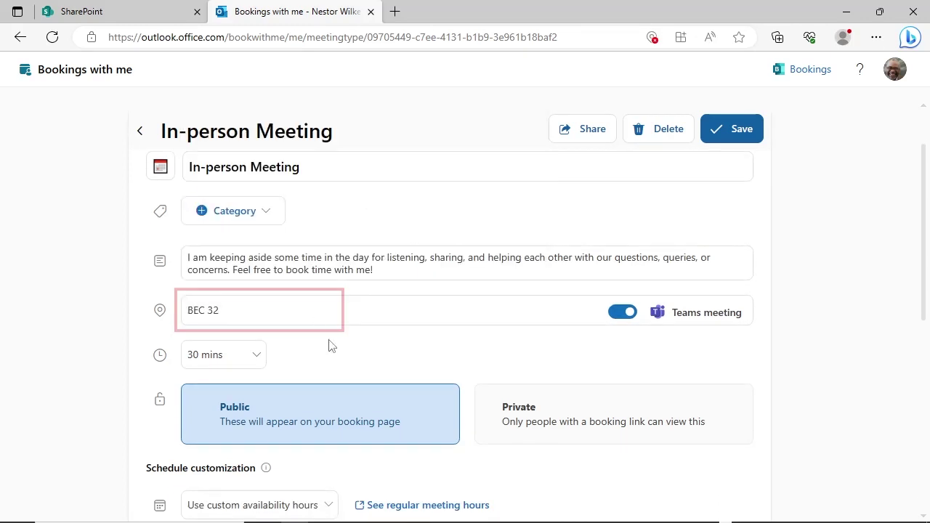
left_click(622, 314)
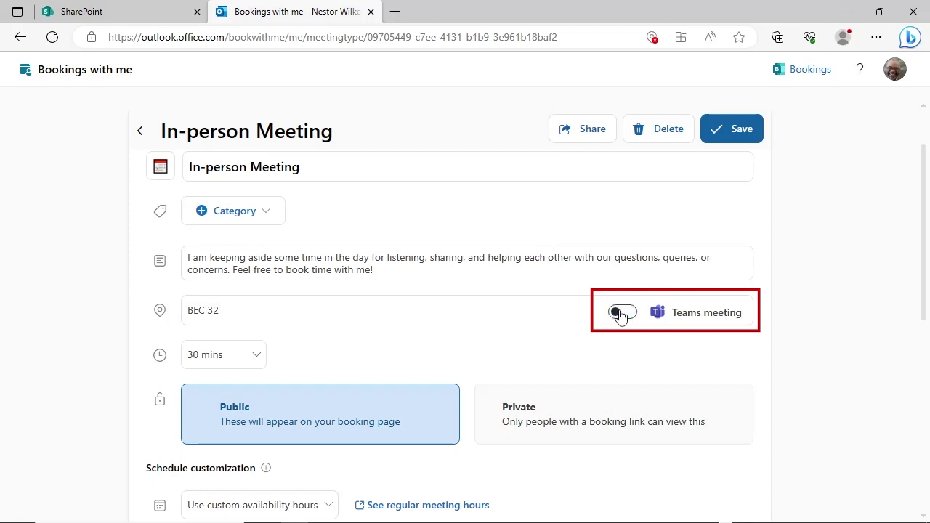
scroll(535, 322, "down", 1)
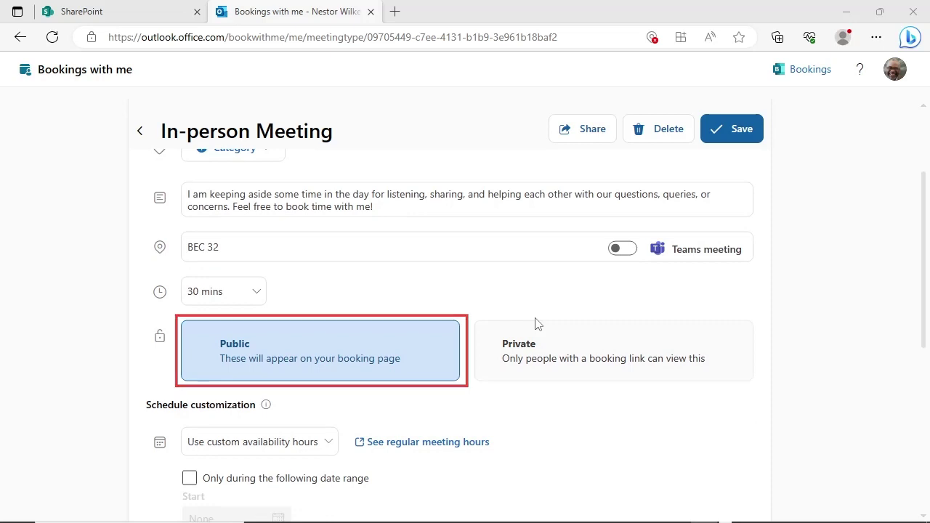
scroll(593, 365, "down", 2)
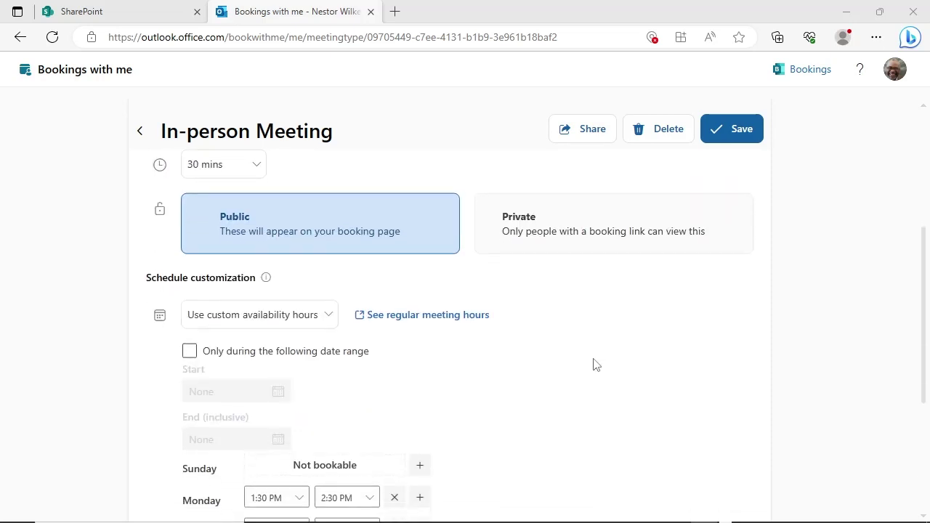
scroll(594, 366, "down", 1)
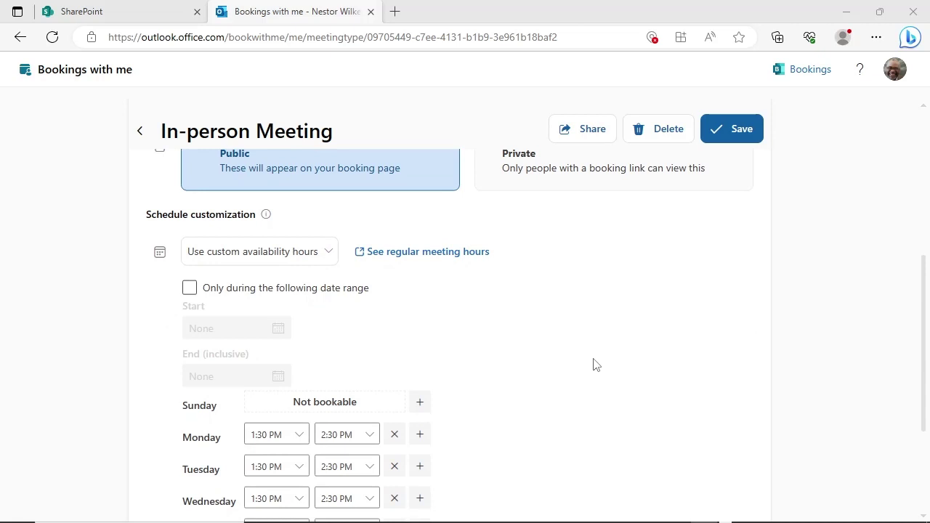
Step: Review the Outlook work hours, Monday–Friday 8:00 AM–5:00 PM, under Work hours and location
left_click(436, 254)
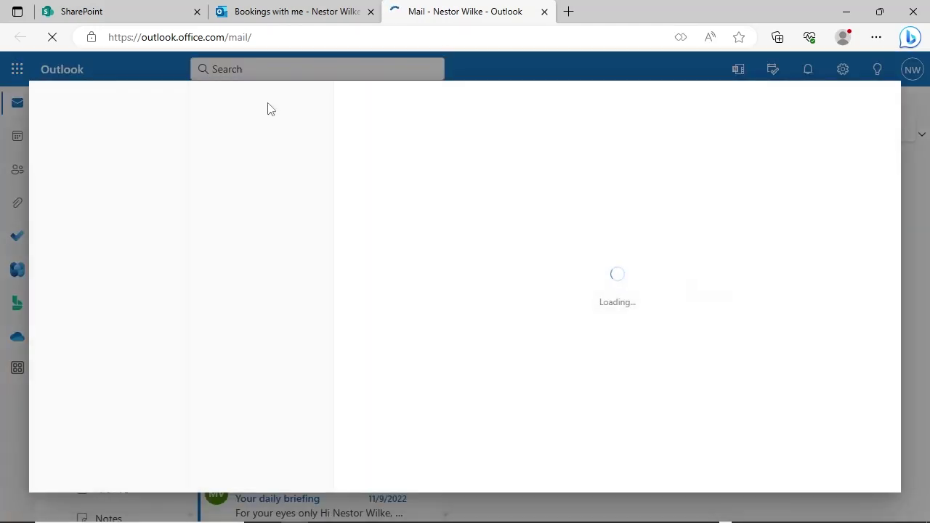
left_click(266, 289)
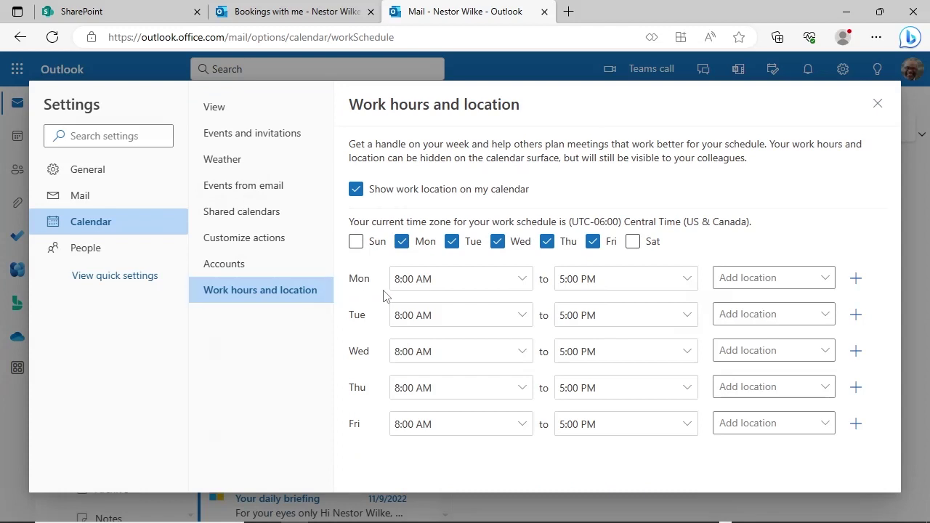
left_click(688, 278)
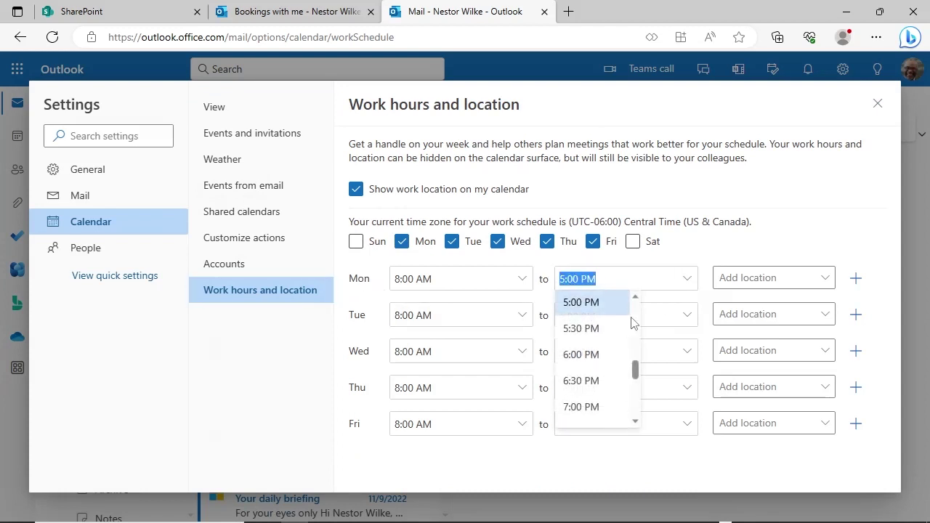
scroll(594, 330, "up", 1)
left_click(595, 298)
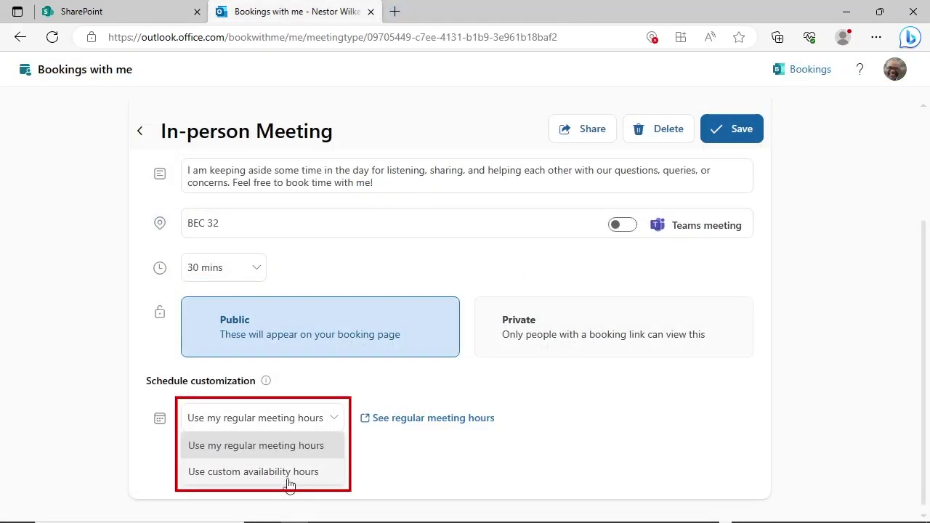
Step: Switch to custom availability hours and make Tuesday and Thursday not bookable
left_click(289, 475)
scroll(443, 442, "down", 3)
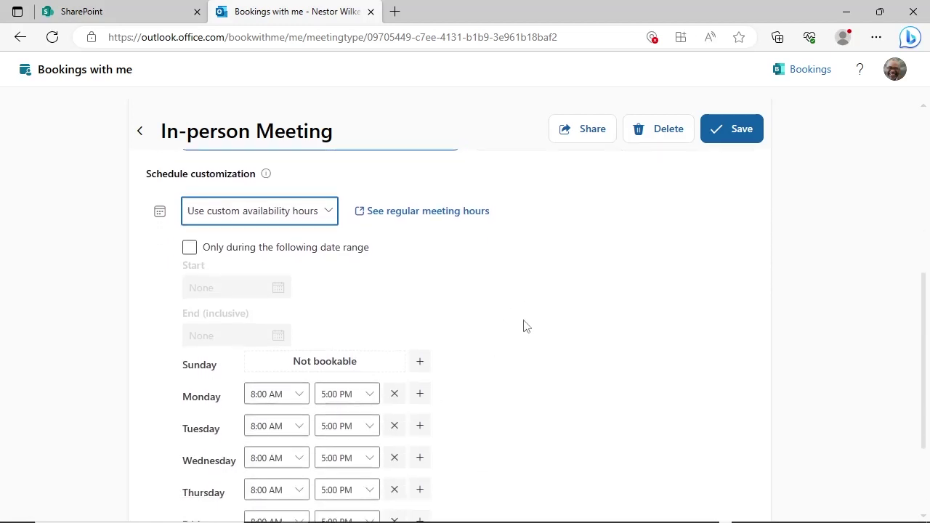
scroll(526, 326, "down", 2)
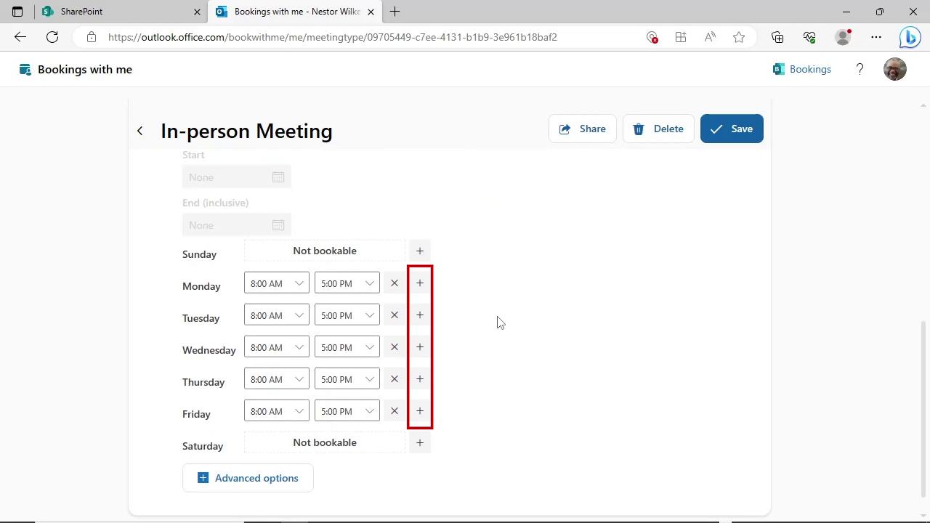
left_click(394, 315)
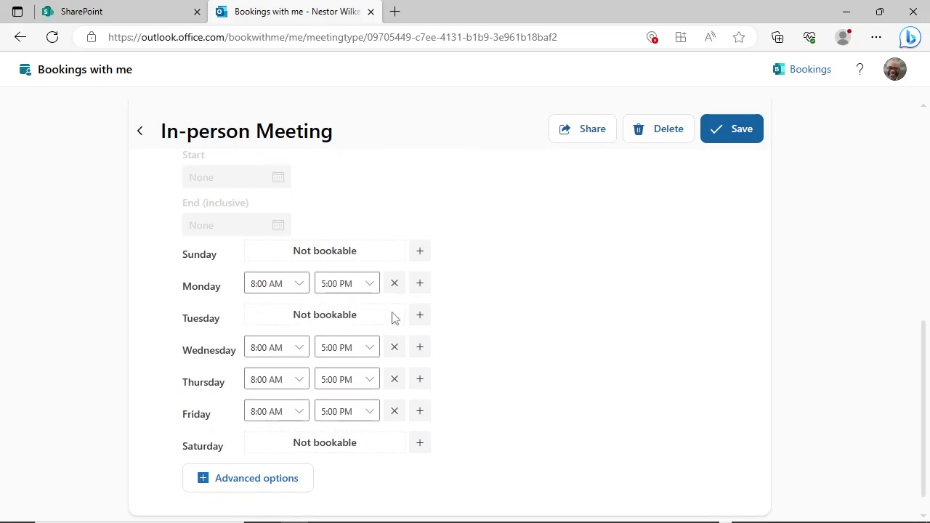
left_click(394, 379)
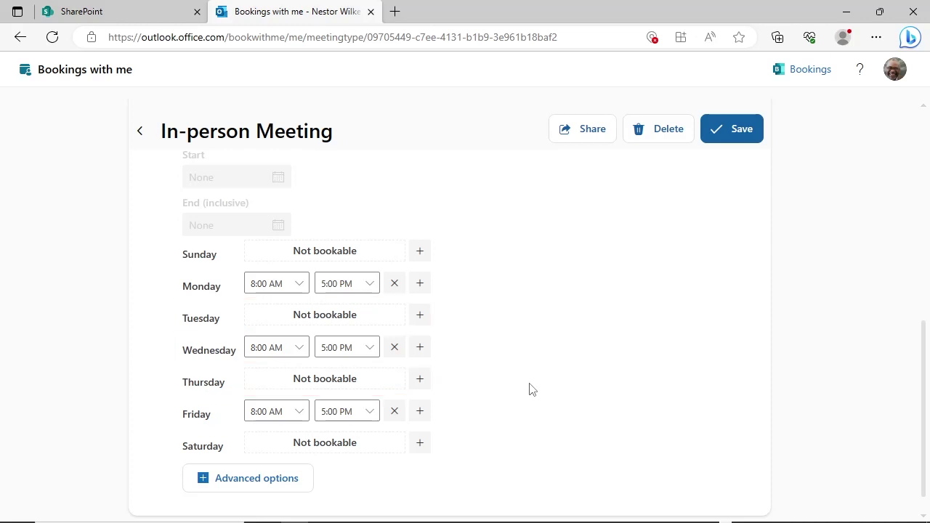
scroll(529, 389, "down", 1)
Step: Limit start times to 15-minute intervals and bookings to at most 30 days ahead
left_click(266, 471)
scroll(571, 375, "down", 3)
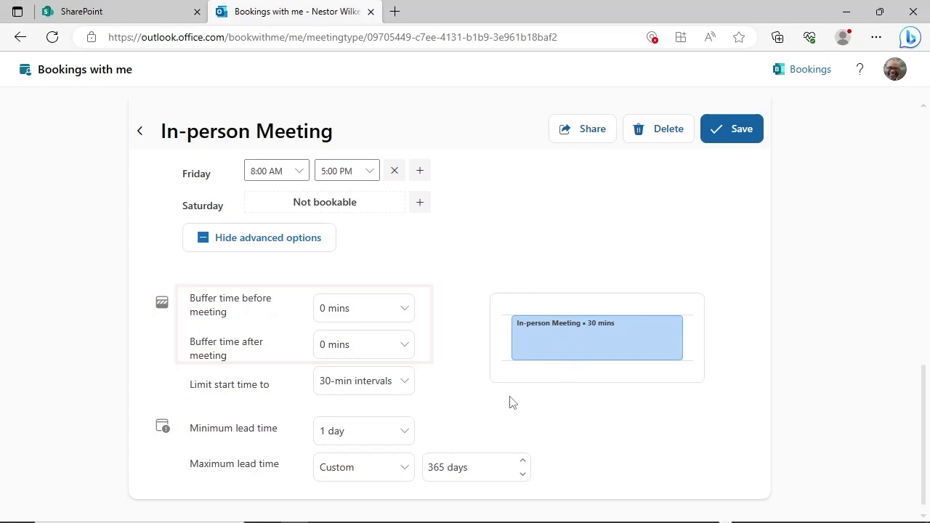
left_click(400, 381)
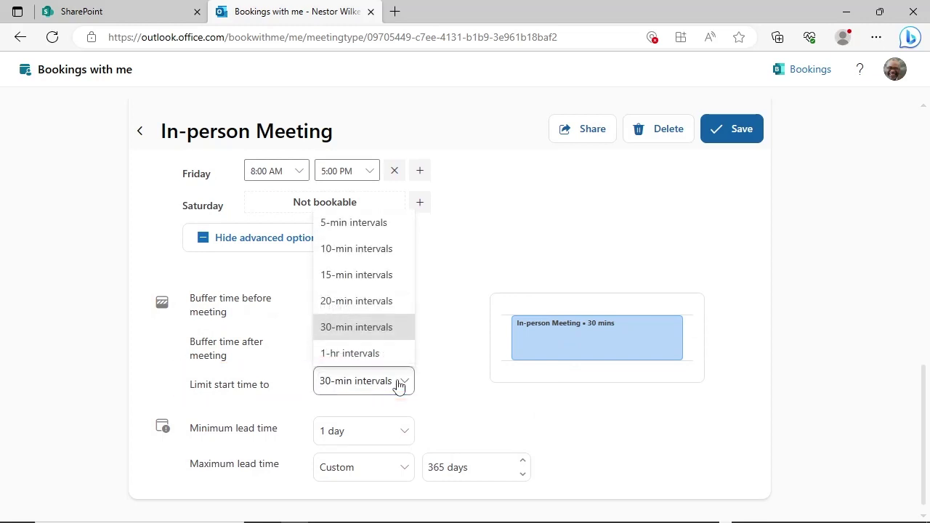
left_click(396, 276)
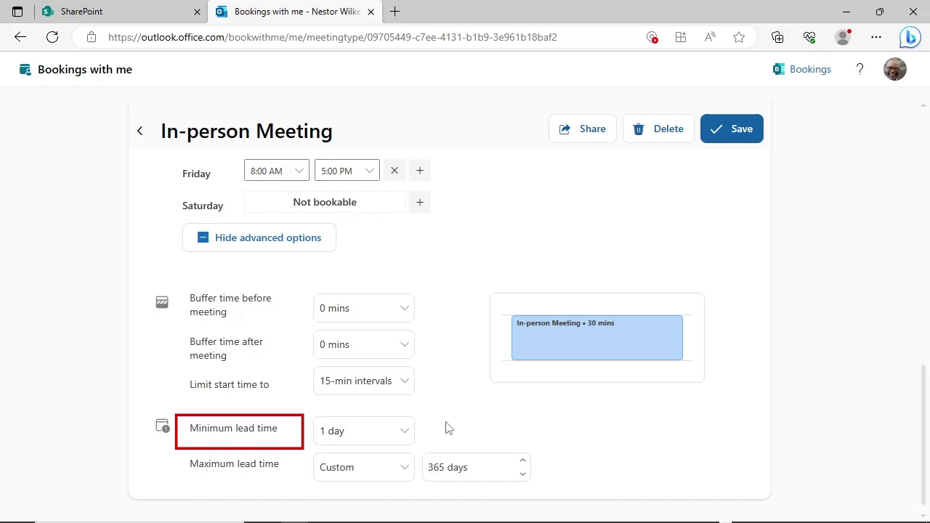
left_click(404, 468)
left_click(397, 363)
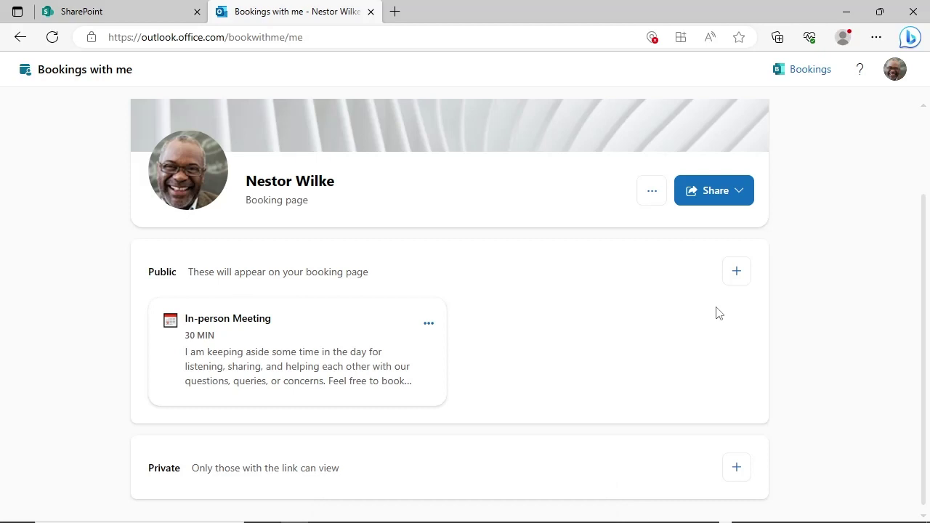
Step: Add a new public meeting type and begin titling it 'Virtual Meeting'
left_click(736, 271)
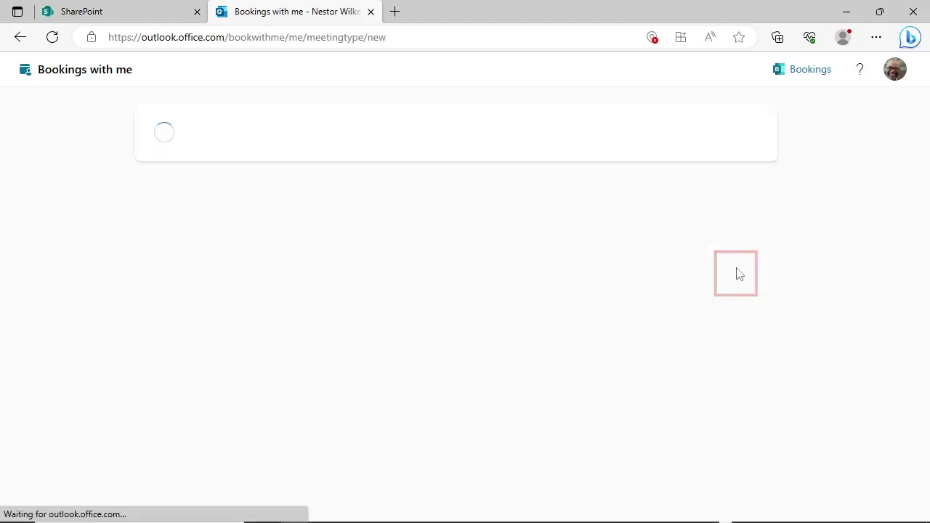
left_click(320, 225)
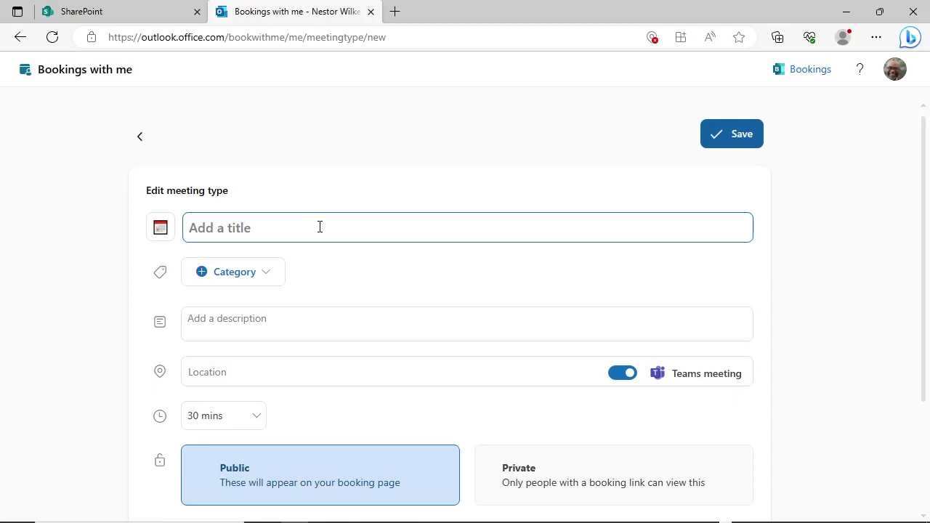
type("Virtual Me")
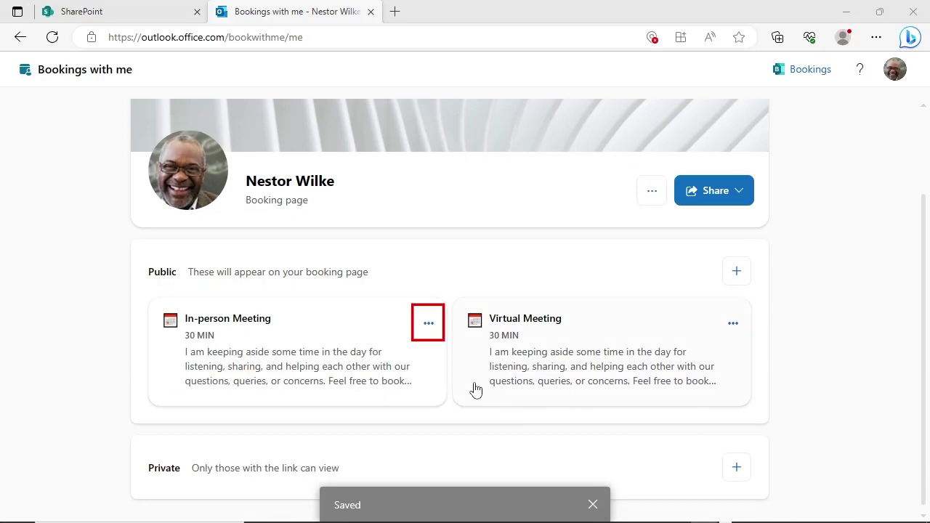
left_click(428, 324)
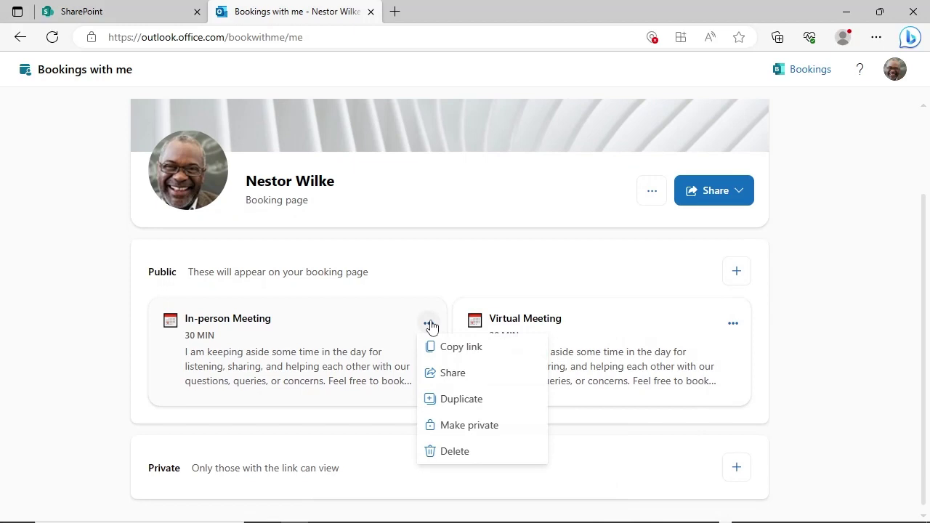
scroll(727, 332, "up", 2)
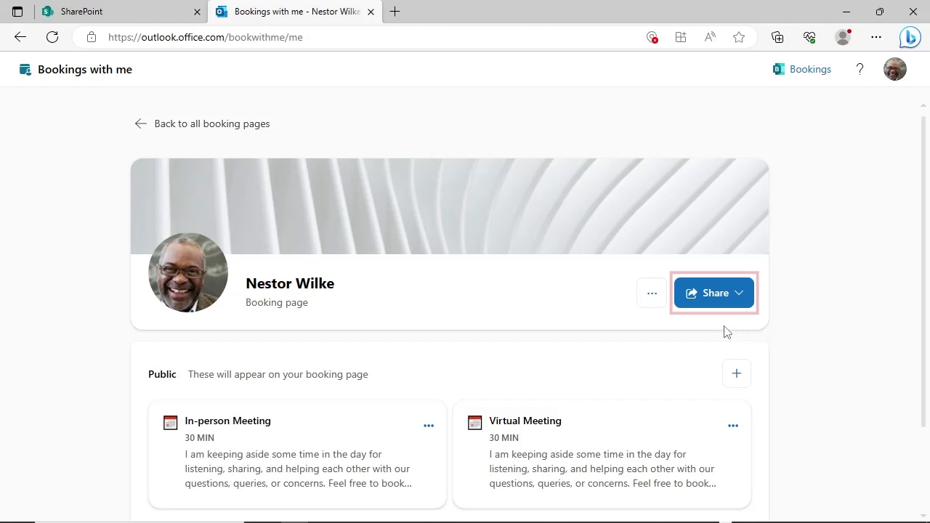
Step: Copy the booking page link and open it in a new browser tab
left_click(740, 293)
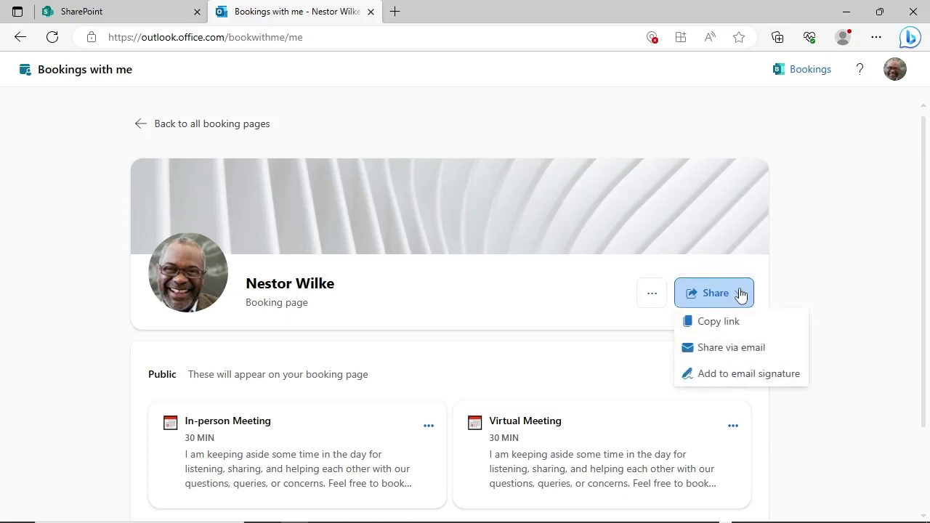
left_click(741, 322)
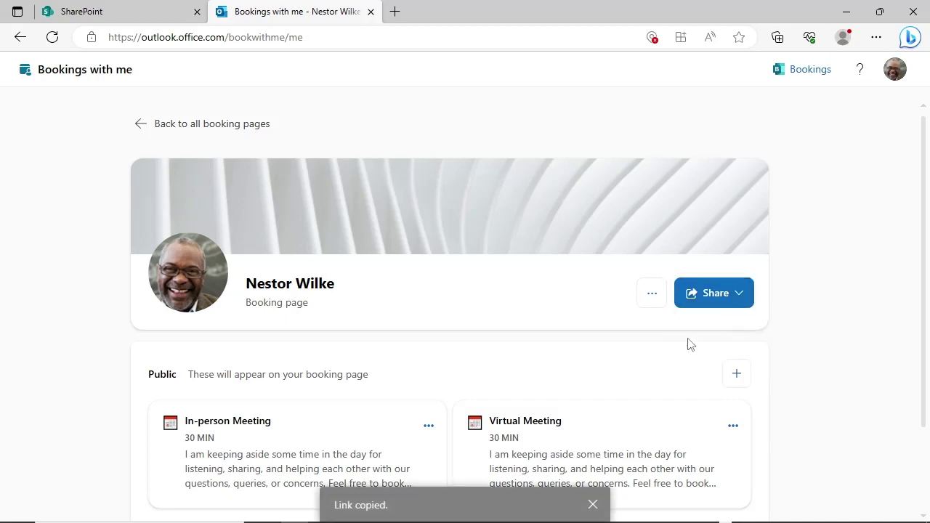
left_click(394, 11)
key("ctrl+v")
key("Return")
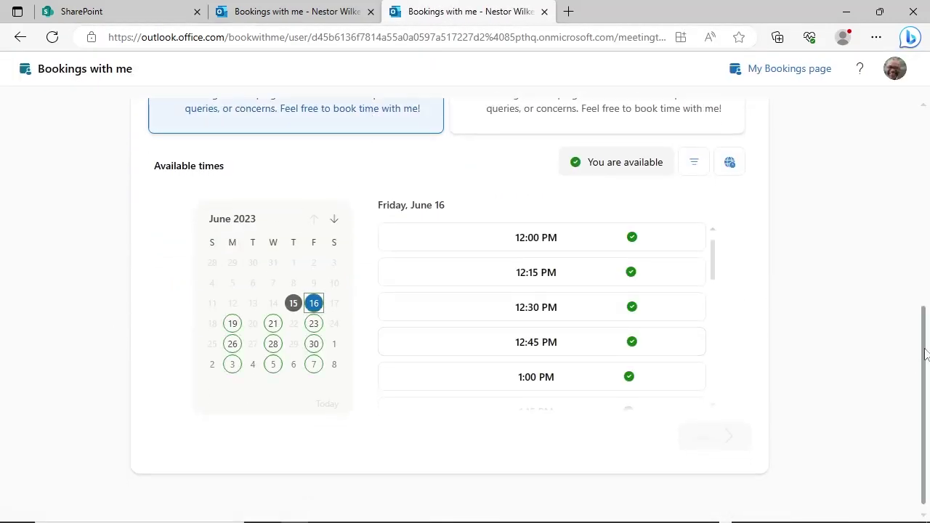
Step: Check the Virtual Meeting's available times into next month, then return to the management tab
left_click_drag(924, 356, 920, 294)
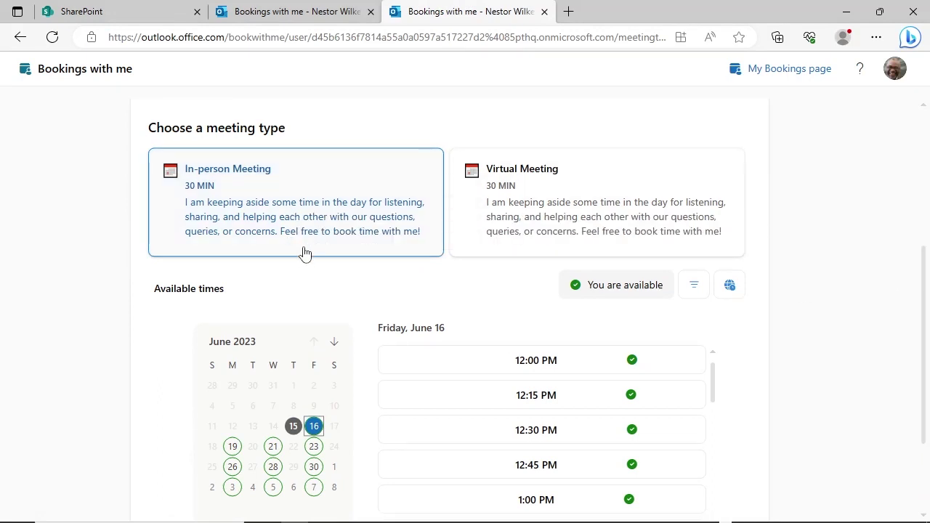
left_click(525, 253)
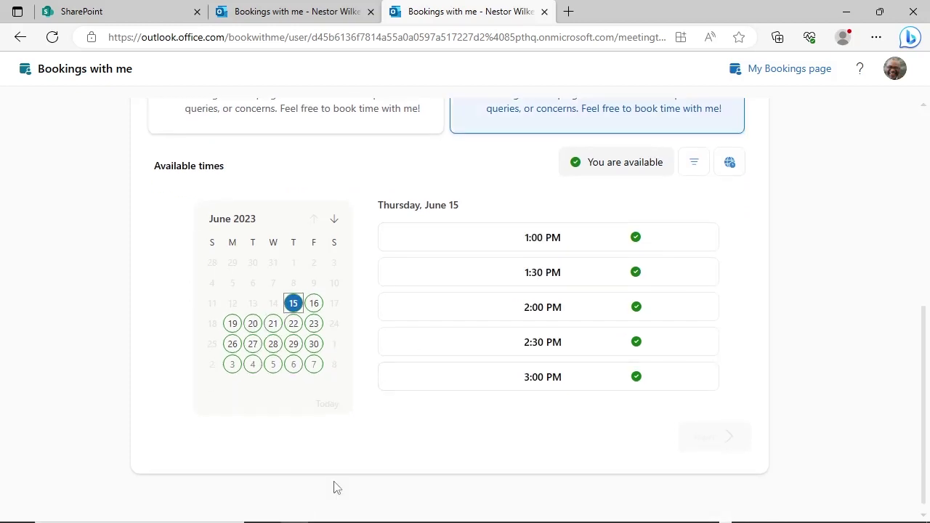
left_click(335, 219)
key("ctrl+shift+Tab")
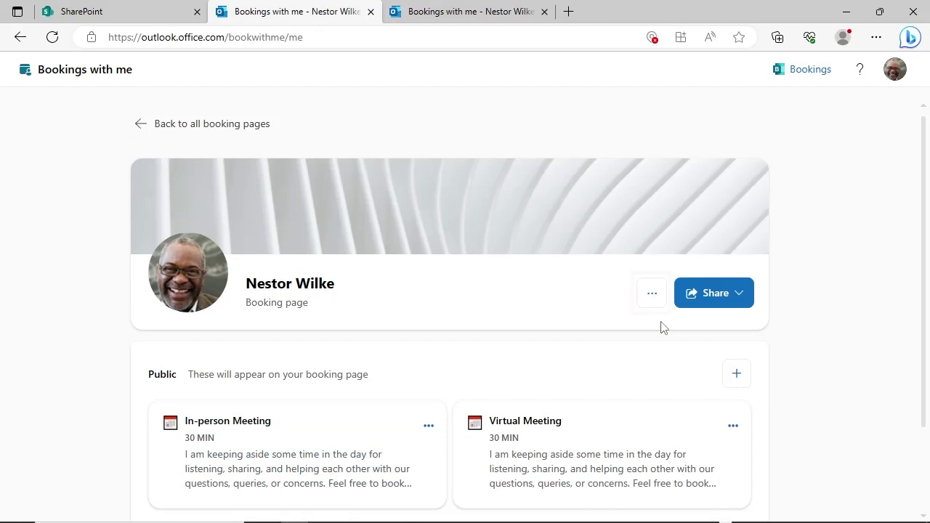
left_click(651, 296)
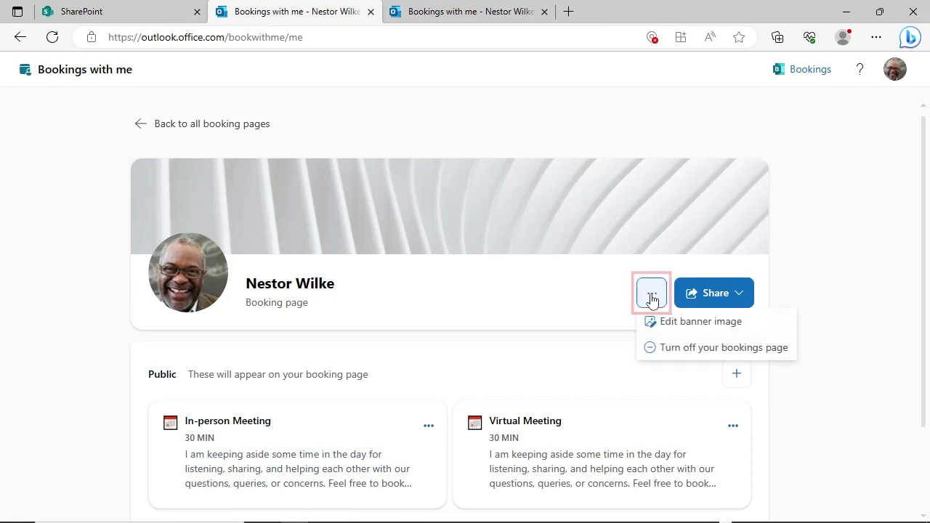
left_click(677, 354)
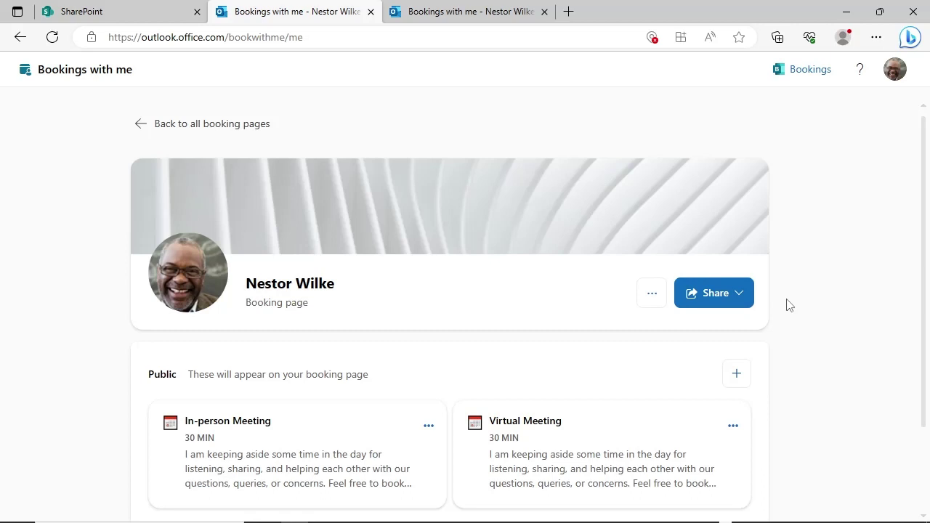
Step: Email the booking page to a suggested contact with a short pasted booking message
left_click(740, 301)
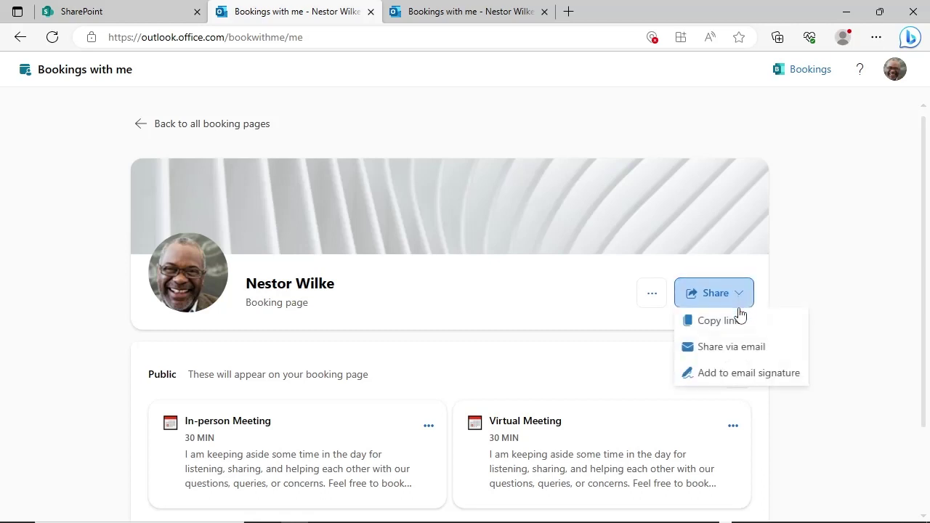
left_click(745, 349)
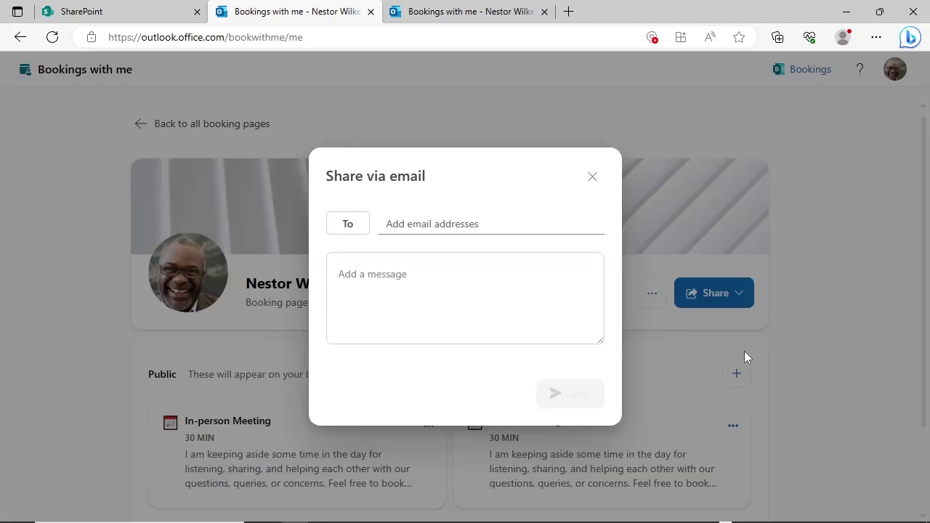
left_click(524, 225)
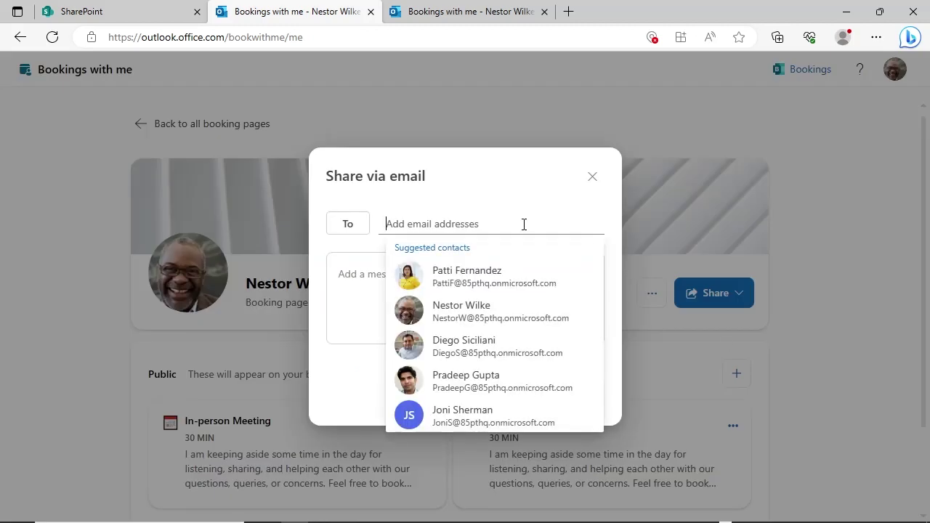
left_click(527, 278)
left_click(457, 293)
key("ctrl+v")
left_click(553, 411)
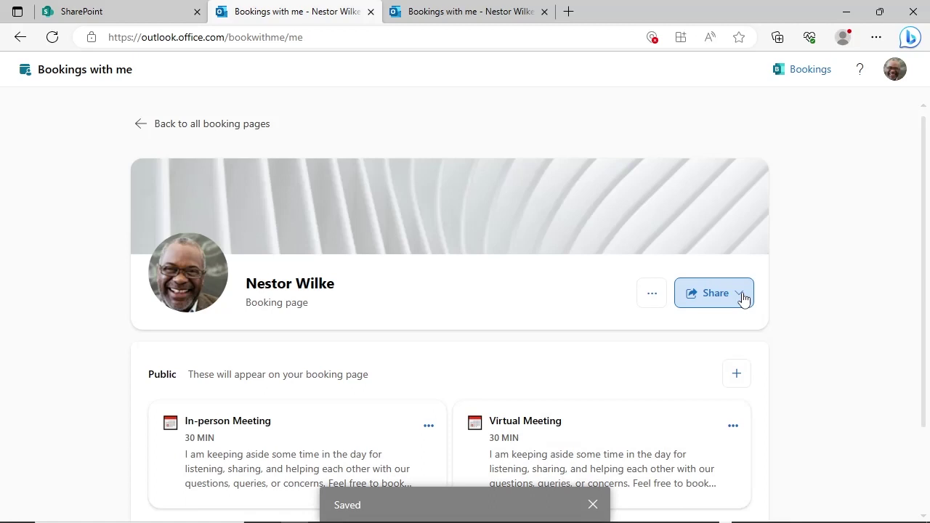
left_click(687, 297)
Step: Include the 'Book time to meet with me' booking link in the email signature
left_click(765, 375)
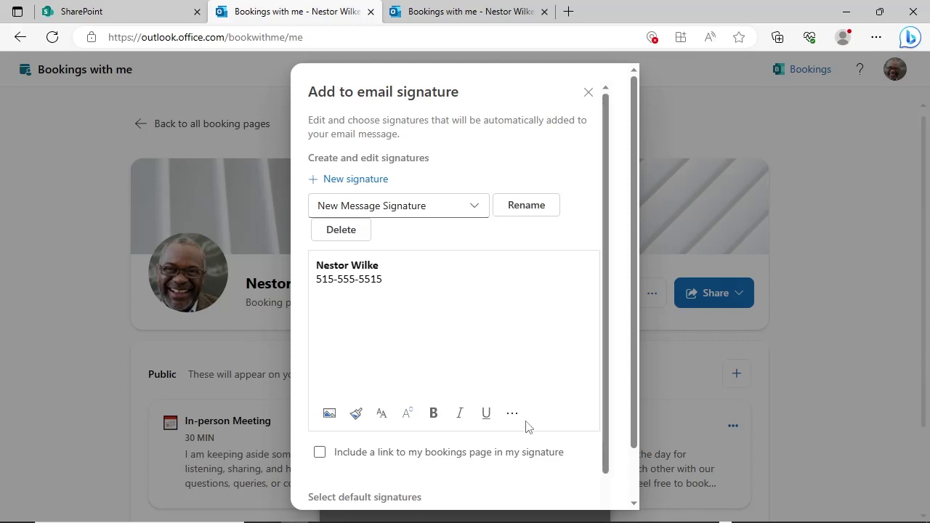
left_click(456, 463)
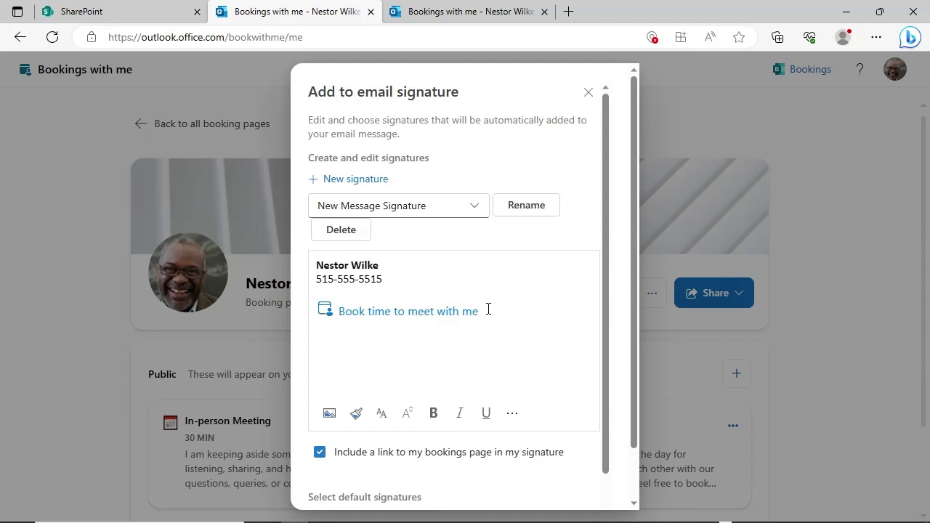
left_click_drag(485, 313, 304, 321)
key("Delete")
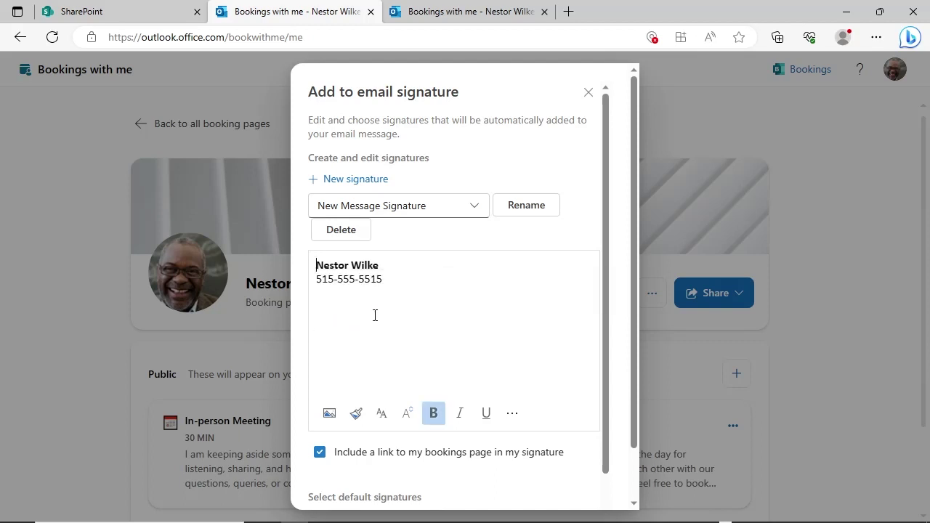
Step: Position the booking link between the name and phone number, then save the signature
key("ctrl+z")
key("ctrl+z")
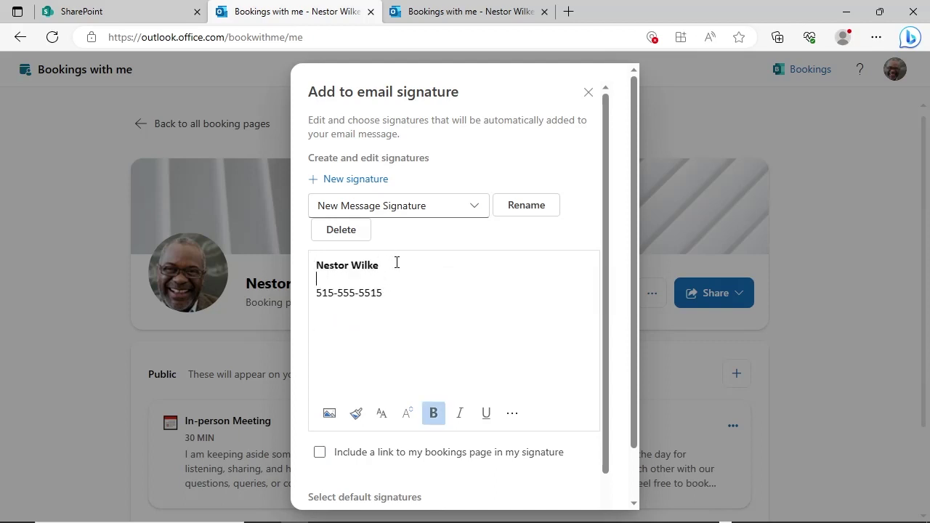
key("ctrl+z")
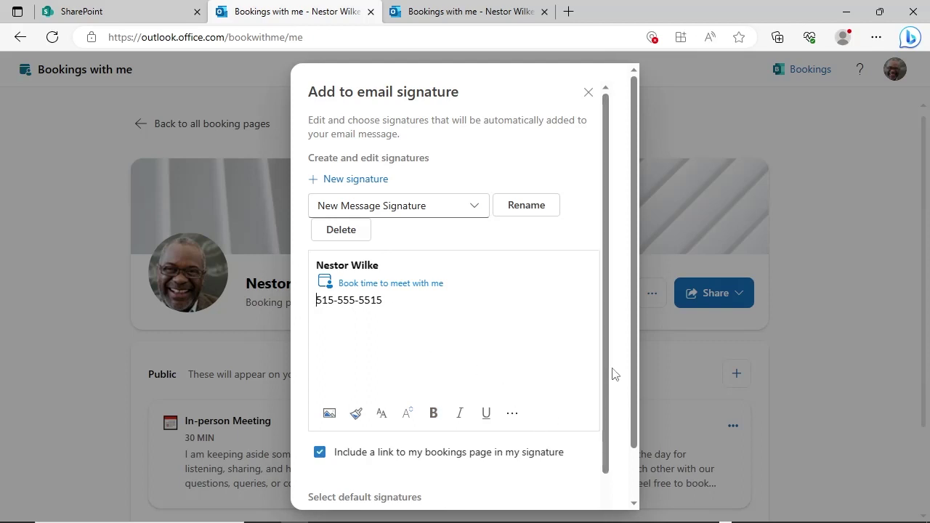
left_click_drag(609, 385, 609, 497)
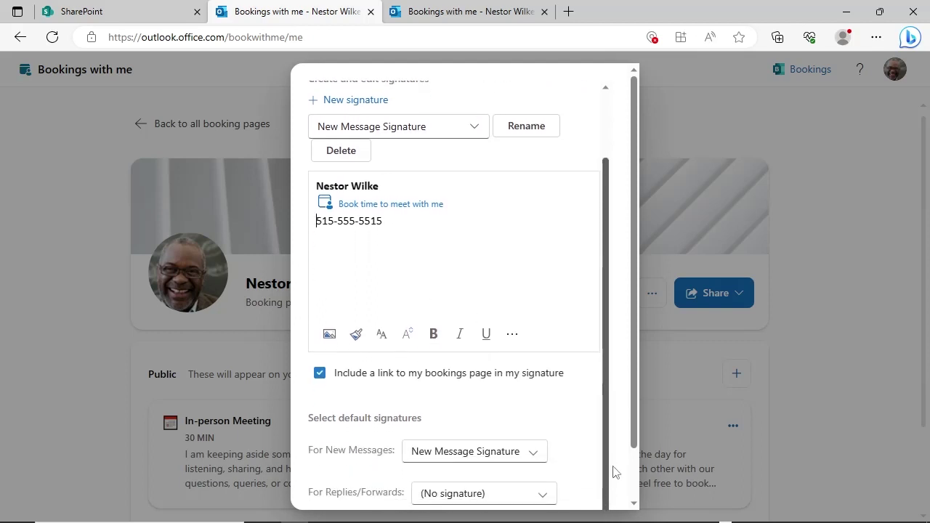
scroll(637, 436, "down", 1)
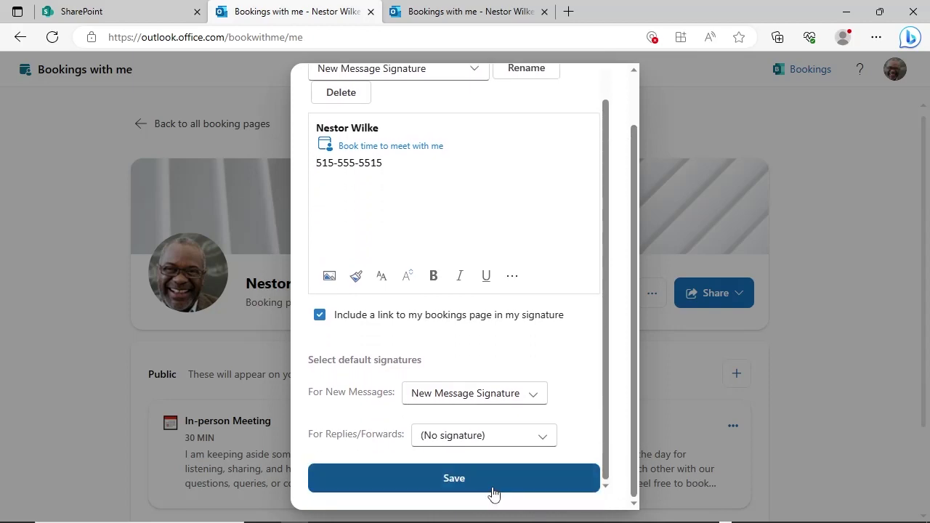
left_click(454, 478)
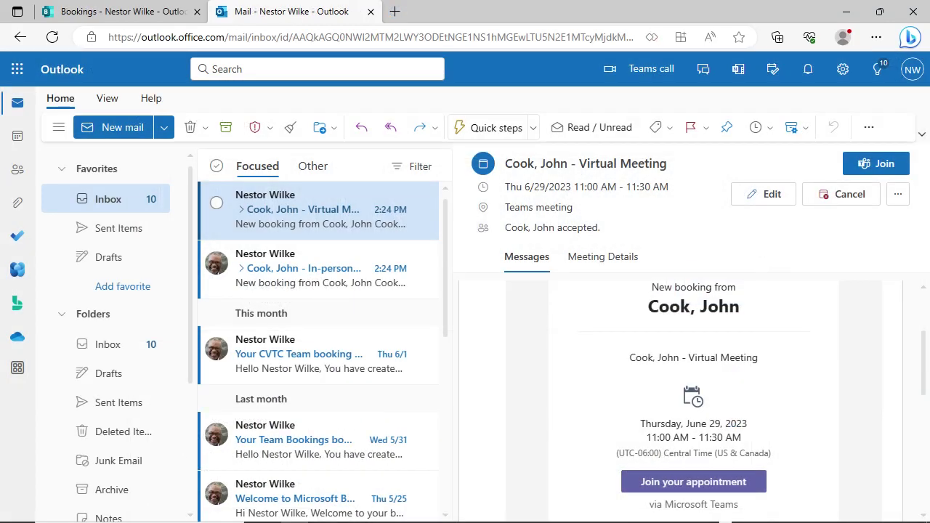